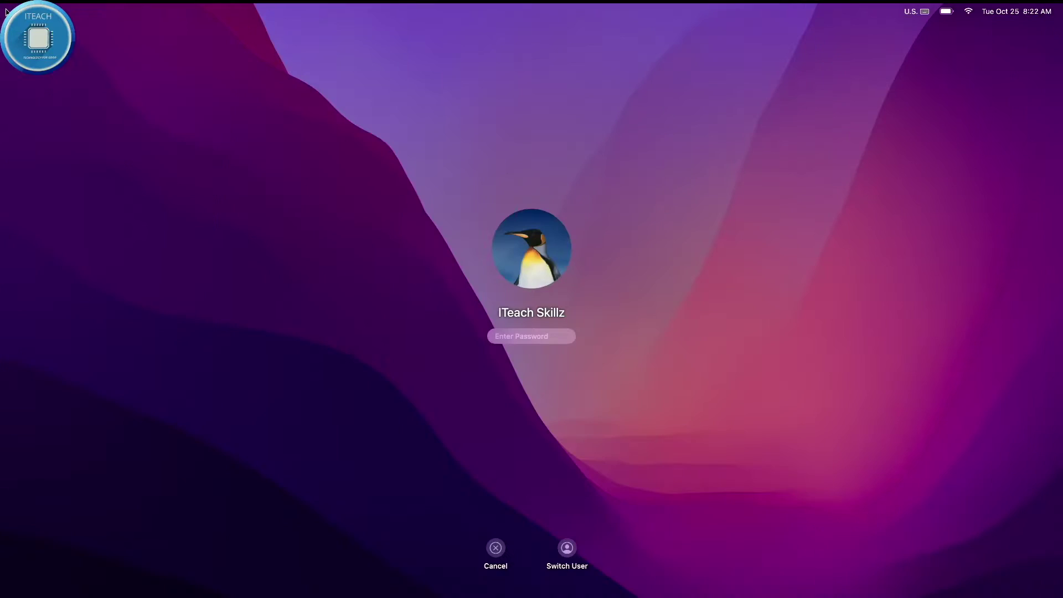
Sign in to the Mac user account with its password to reach the desktop.
type("•••")
key("Return")
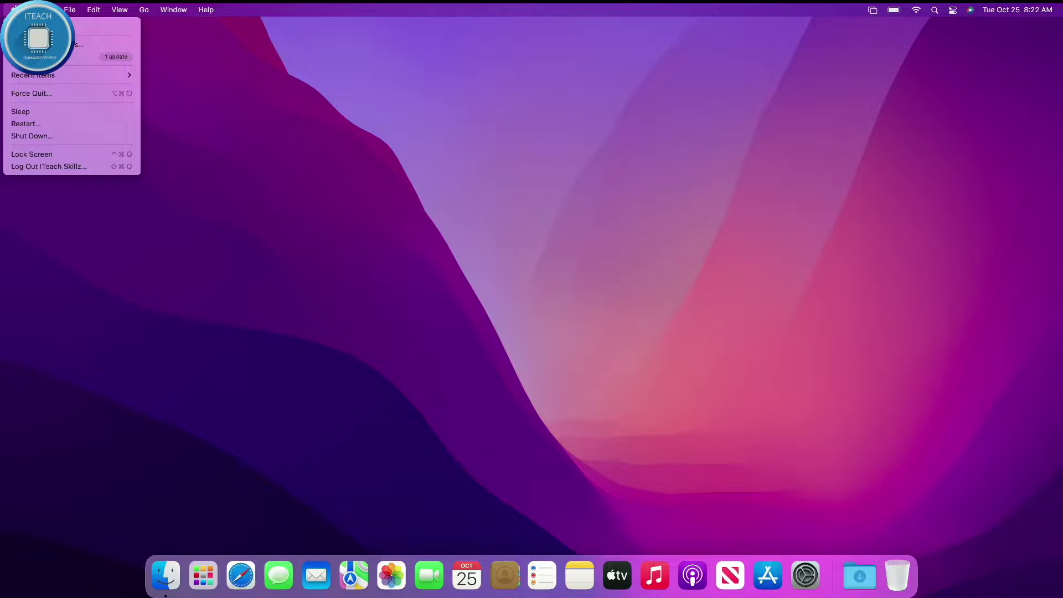
key("Escape")
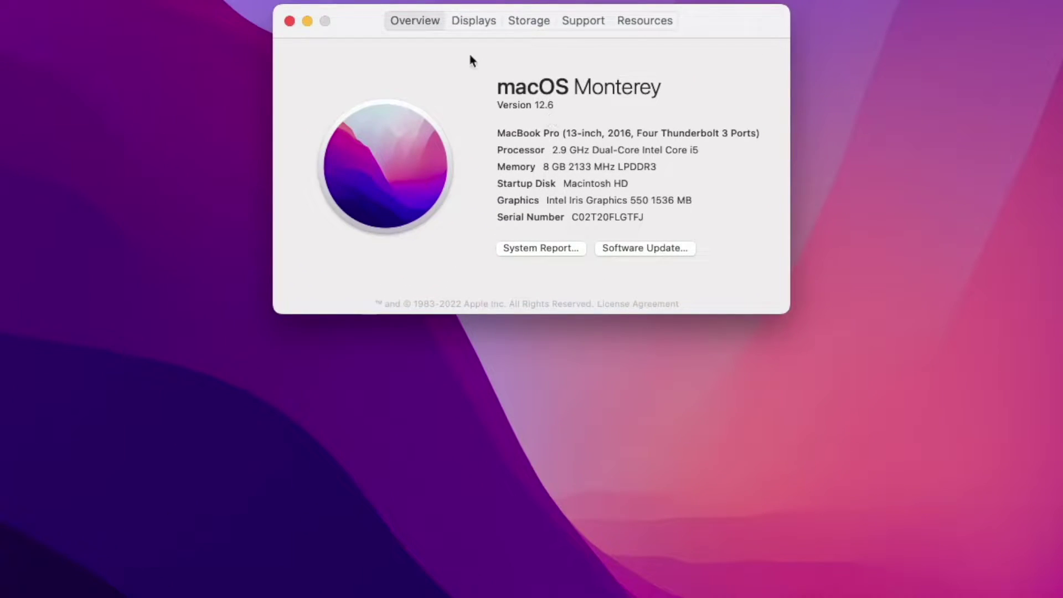
left_click(523, 25)
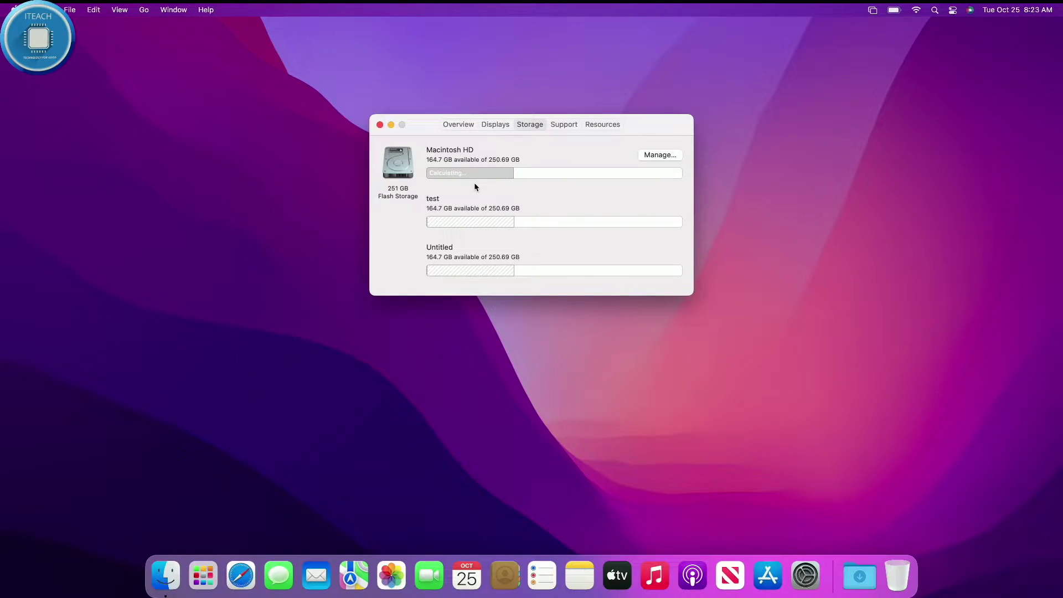
left_click(381, 126)
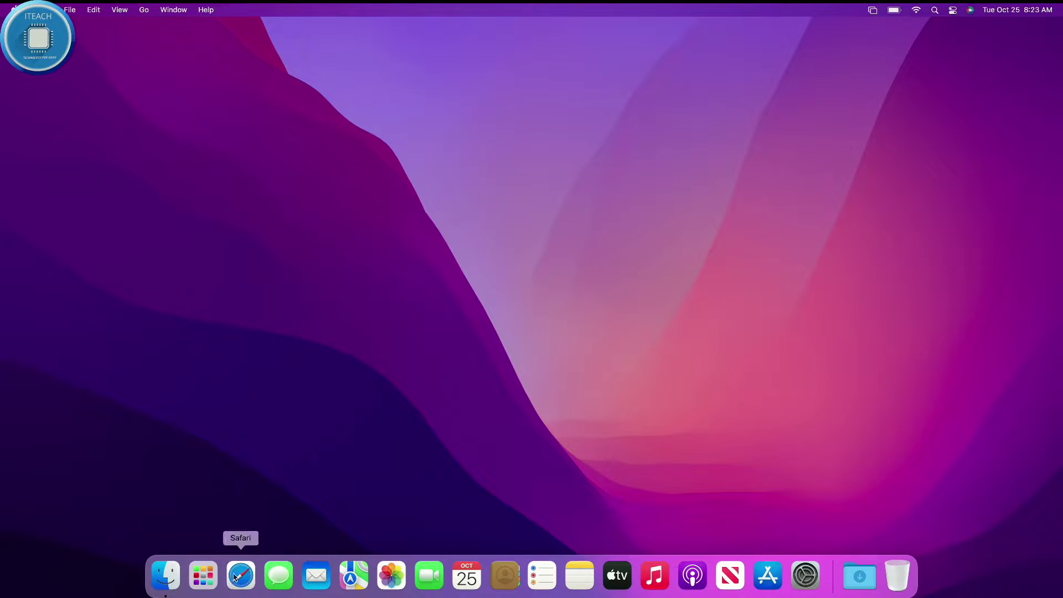
Open a Finder window on the Network location and bring up the Connect to Server dialog.
left_click(166, 576)
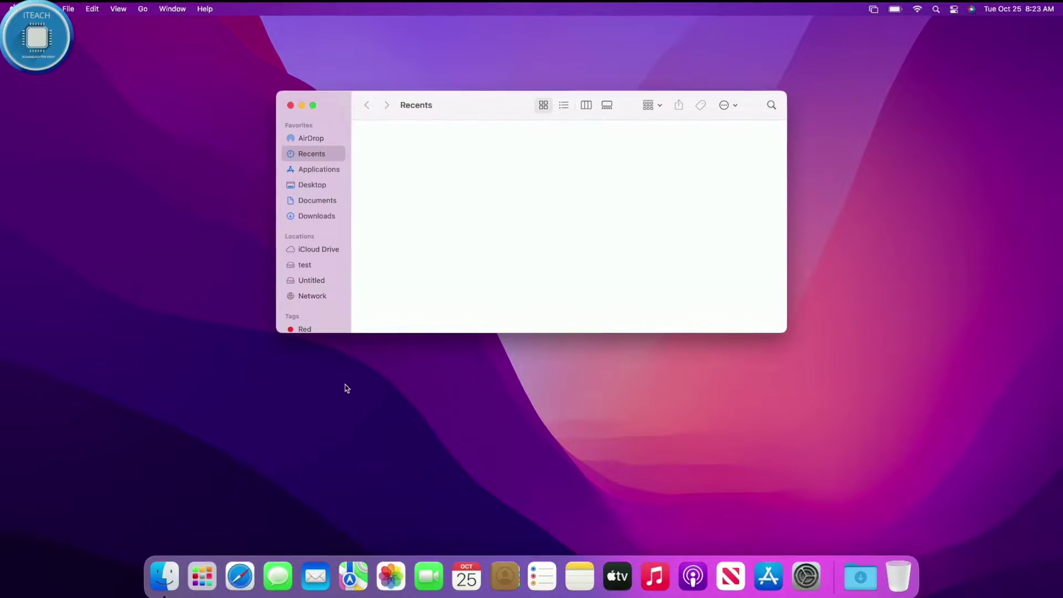
left_click(309, 199)
scroll(305, 263, "down", 5)
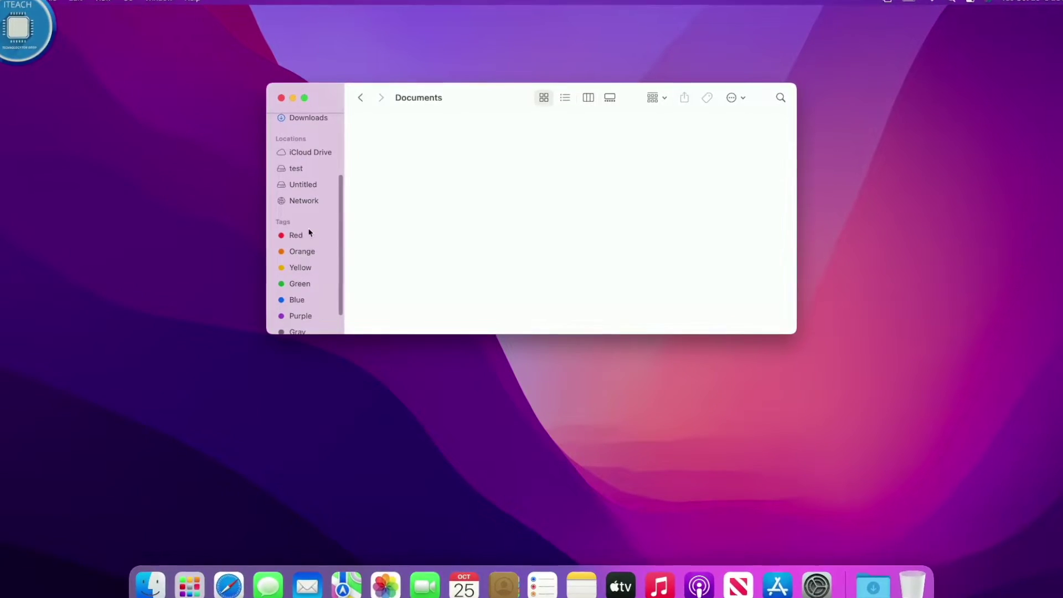
left_click(306, 203)
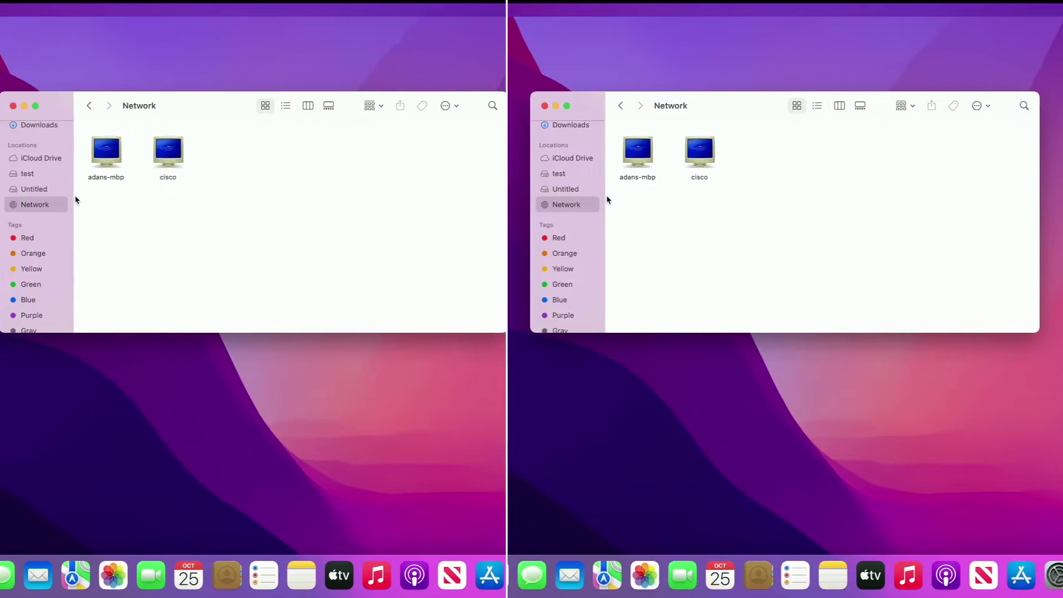
key("super+k")
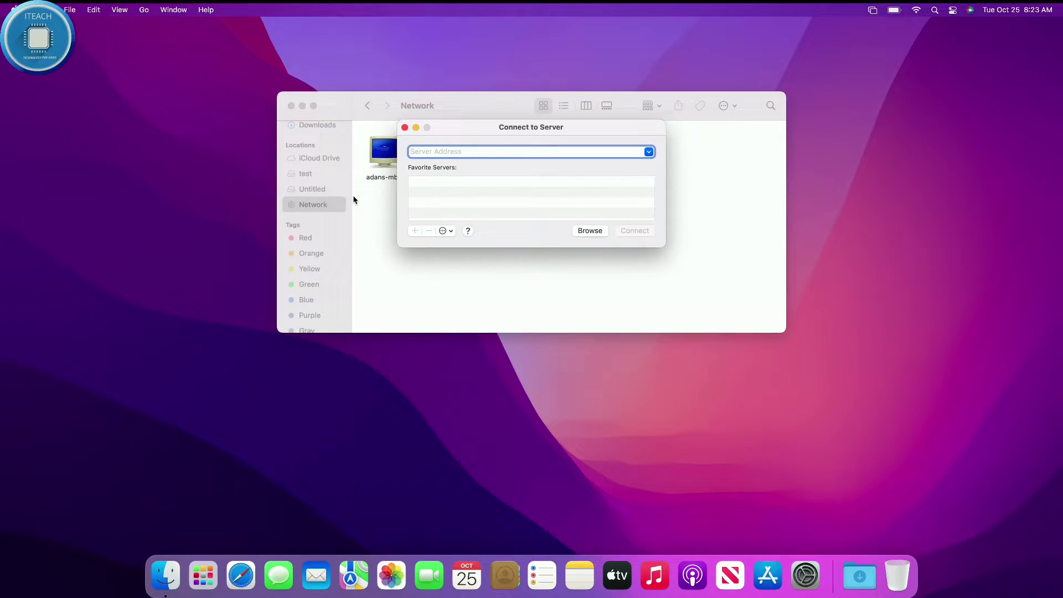
Connect to the server address smb://192.168.1.150/.
type("sm")
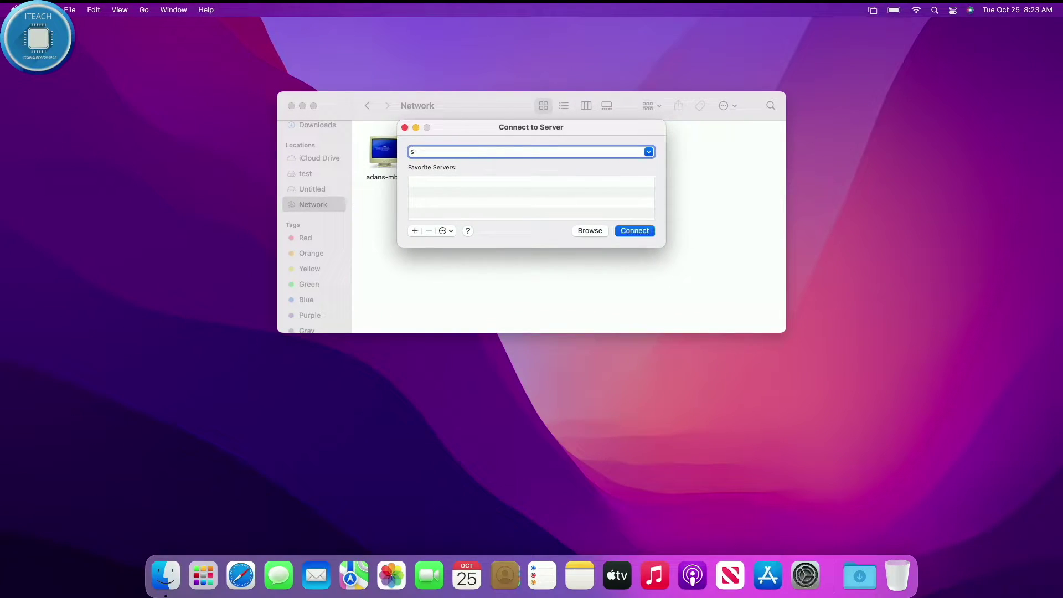
type("b://")
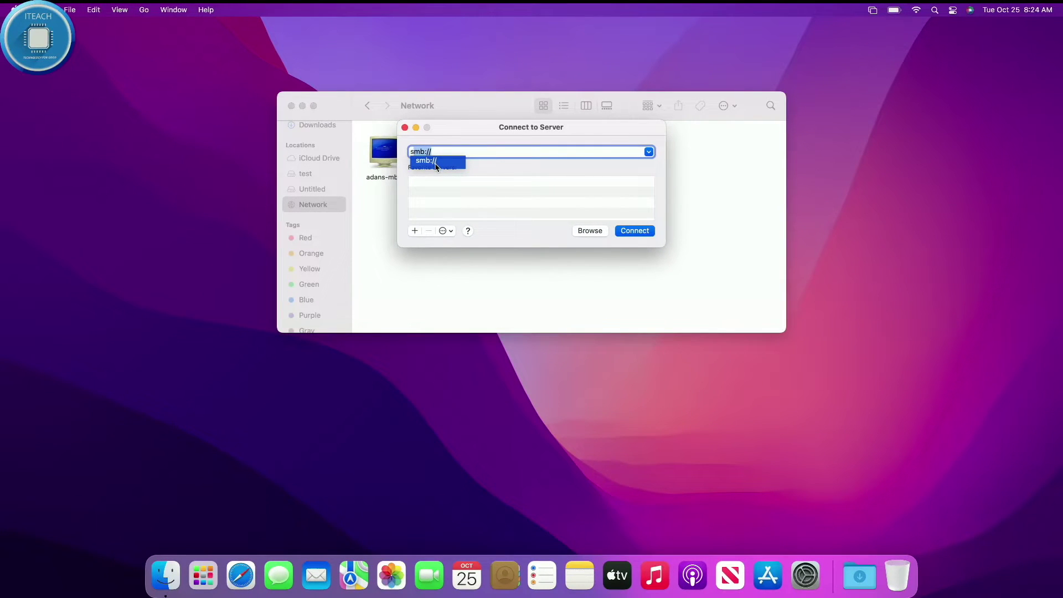
left_click(379, 83)
type("1")
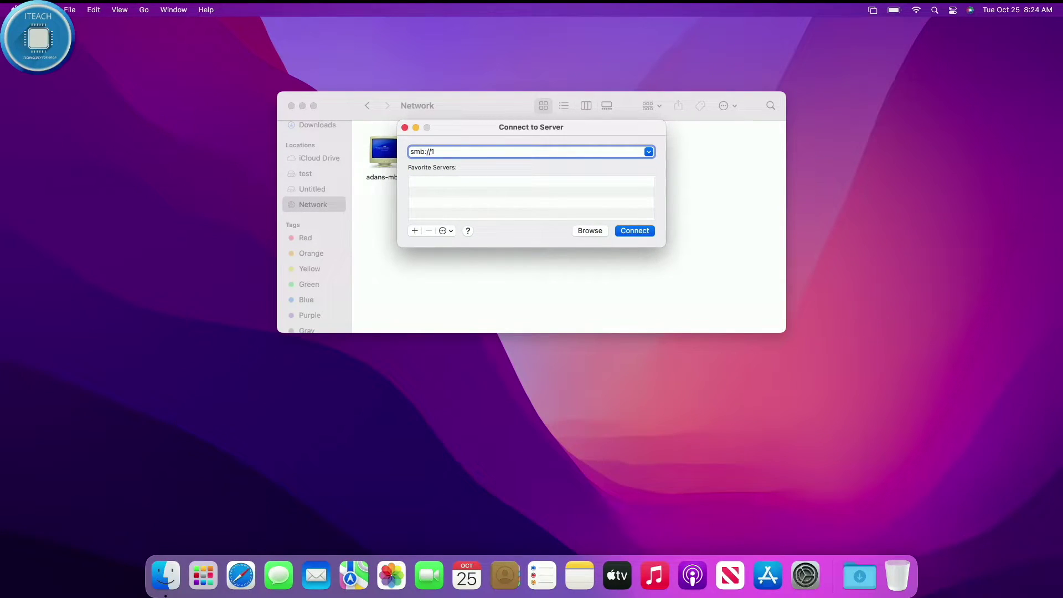
type("92.168")
type(".1")
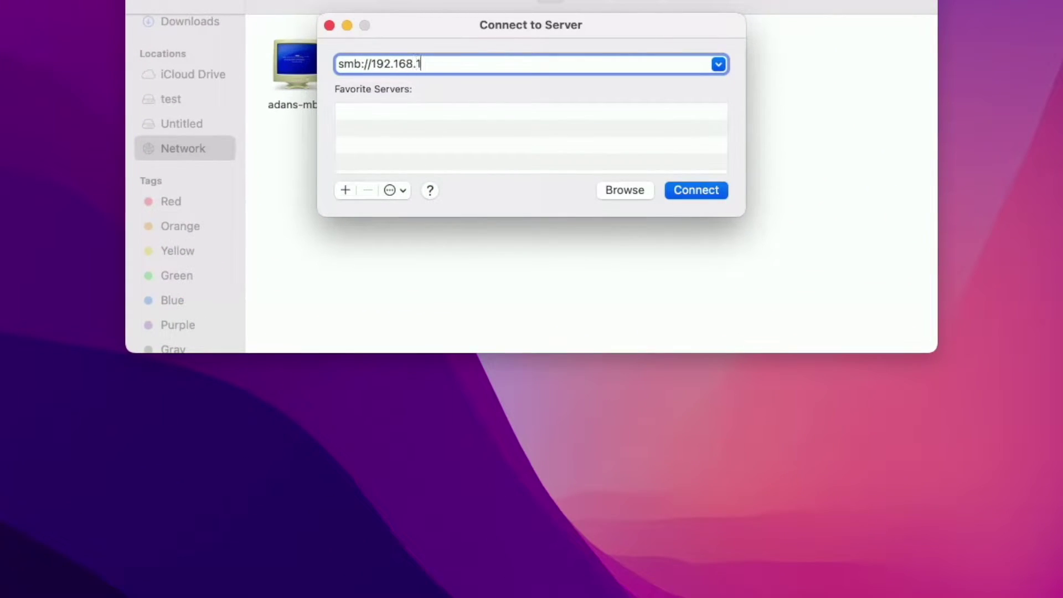
type(".150/")
left_click(697, 190)
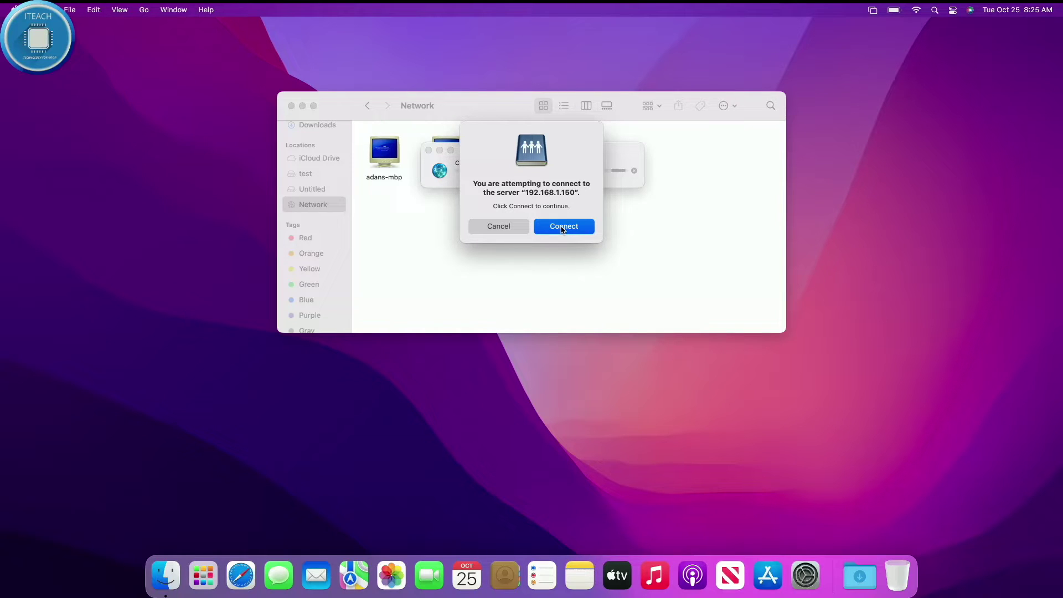
Confirm the connection and sign in as 192.168.1.150\administrator with the account password.
left_click(562, 227)
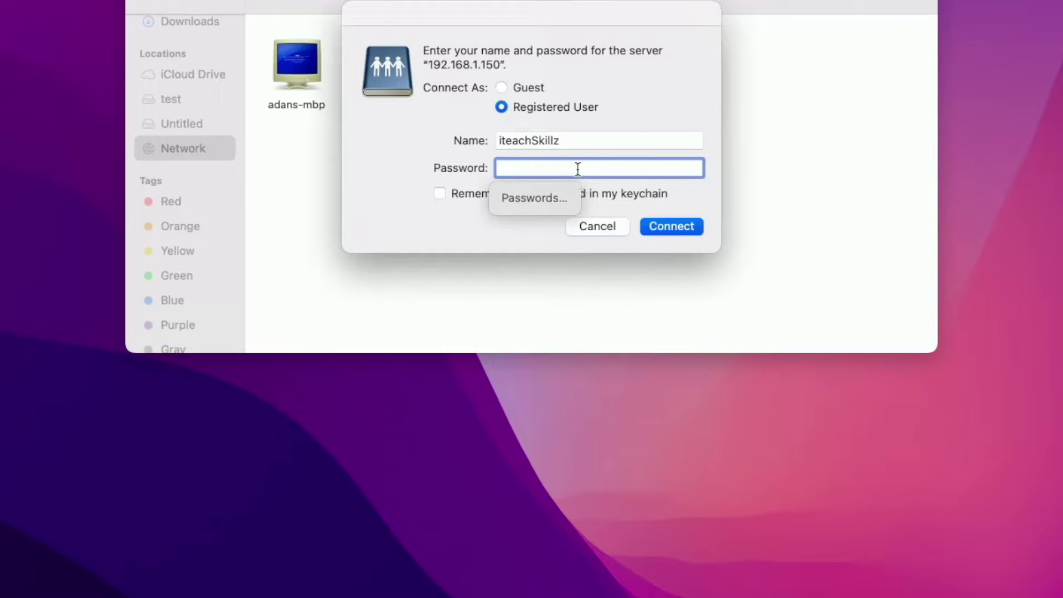
double_click(576, 141)
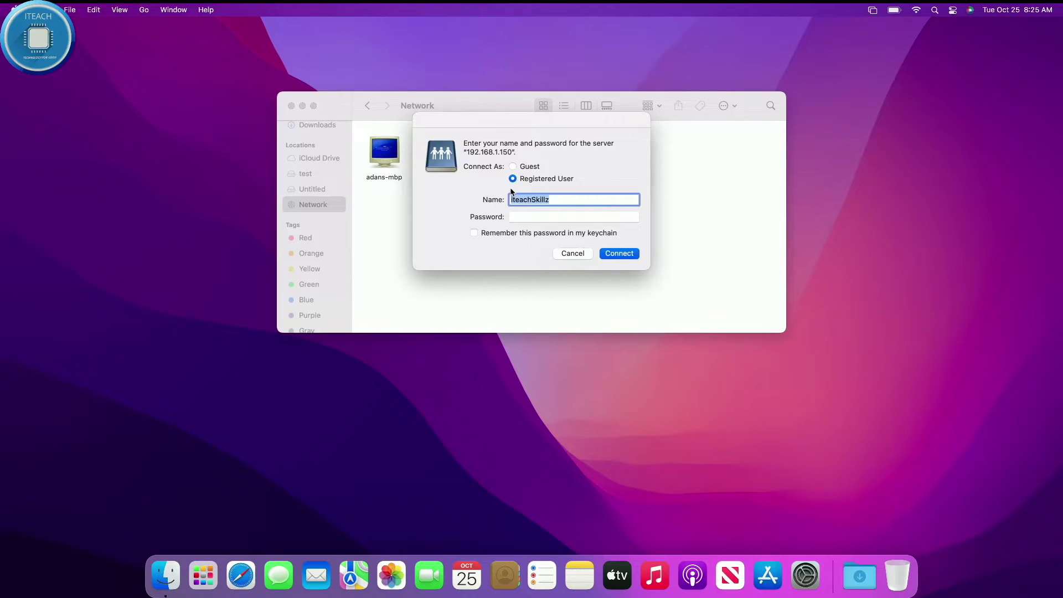
key("BackSpace")
type("192.1")
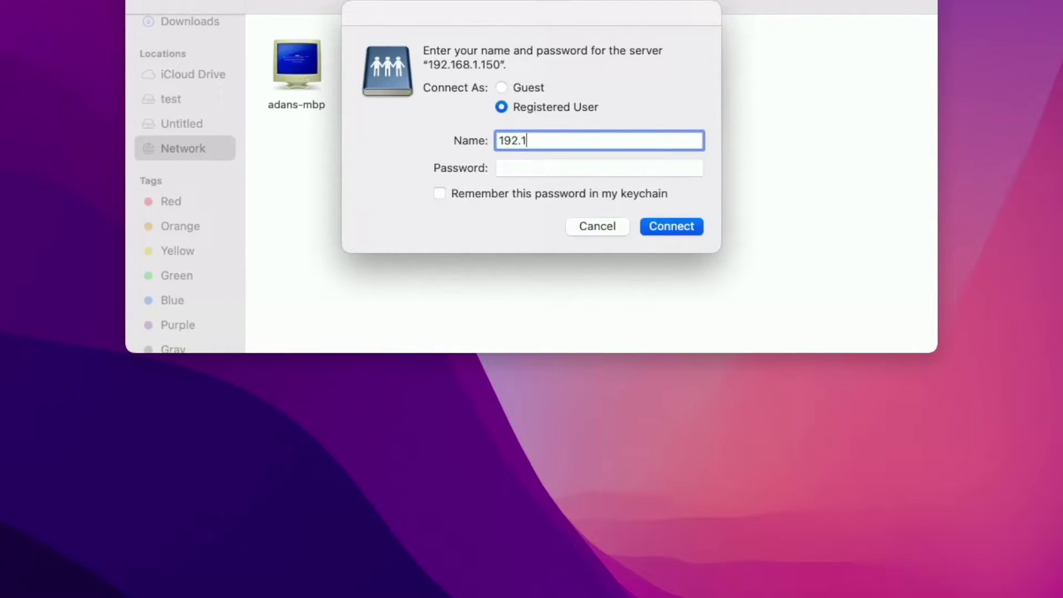
type("68.1.150")
key("BackSpace")
type("\\administrator")
left_click(565, 168)
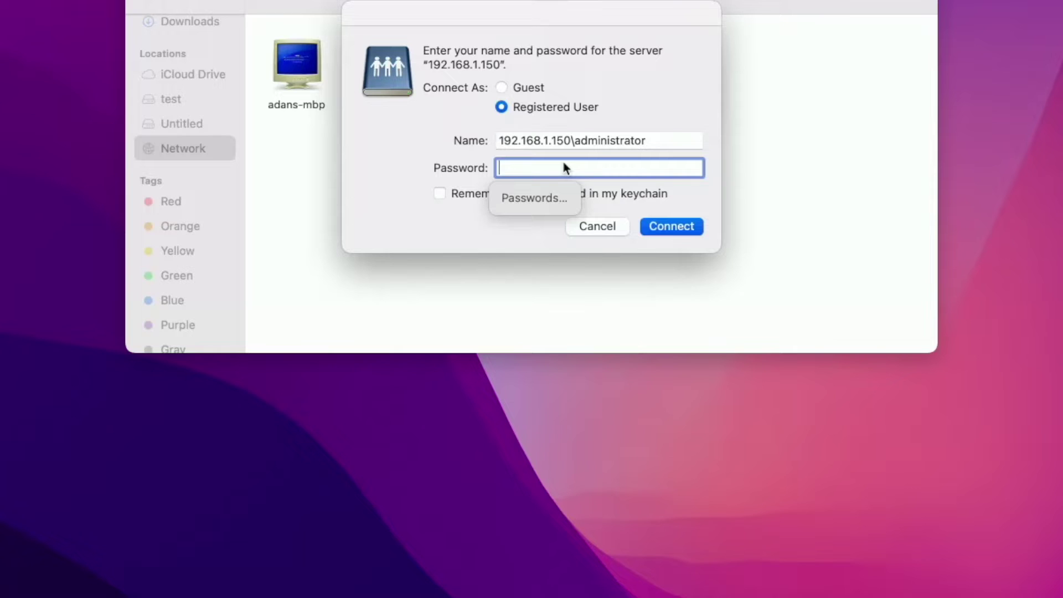
type("•••••••")
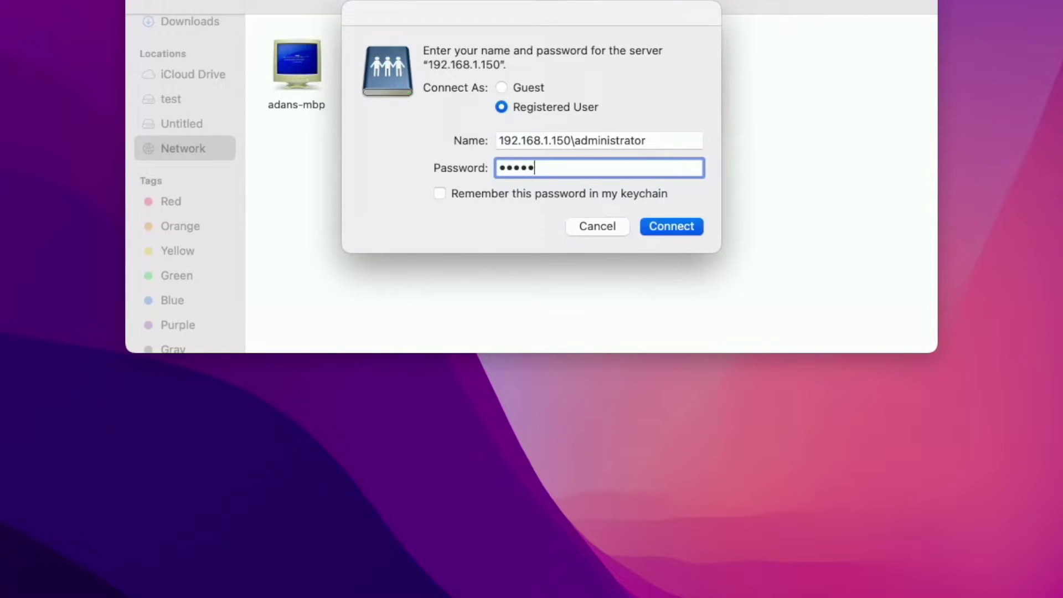
type("•••••••")
left_click(668, 228)
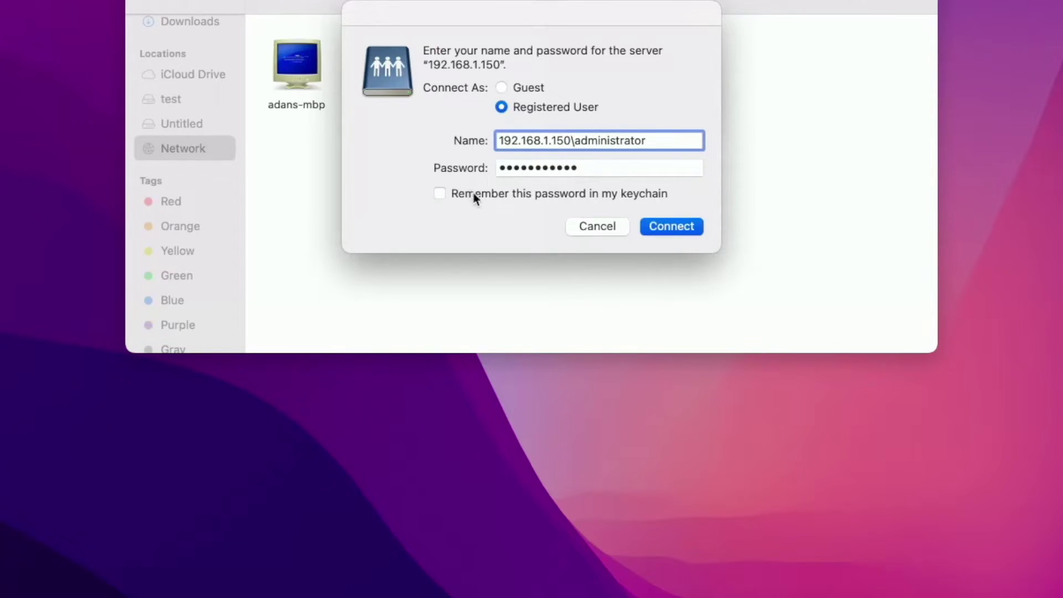
left_click(662, 232)
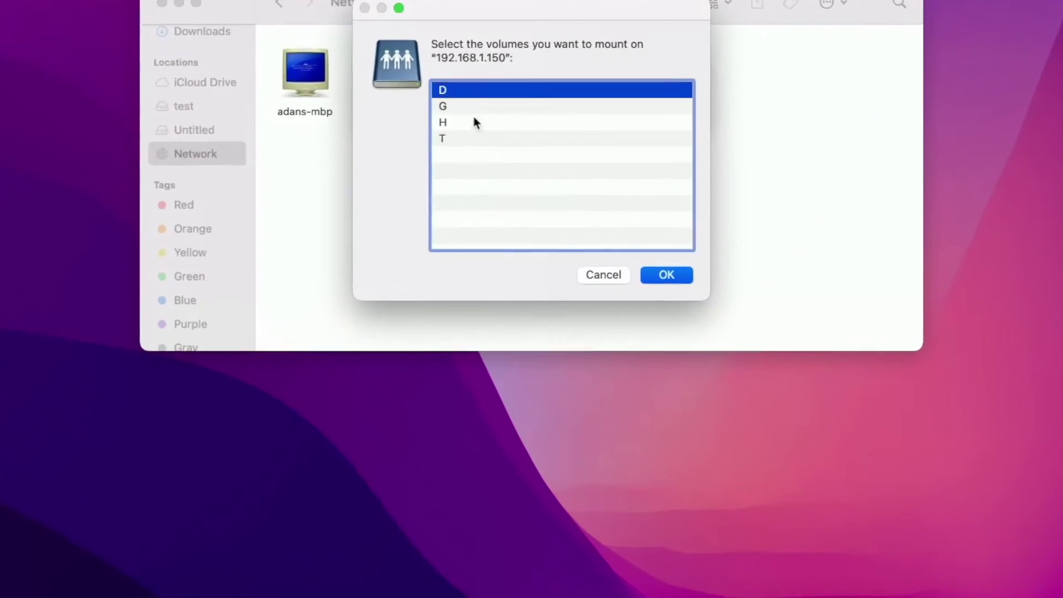
Select volume G from the server's share list and mount it.
left_click(476, 174)
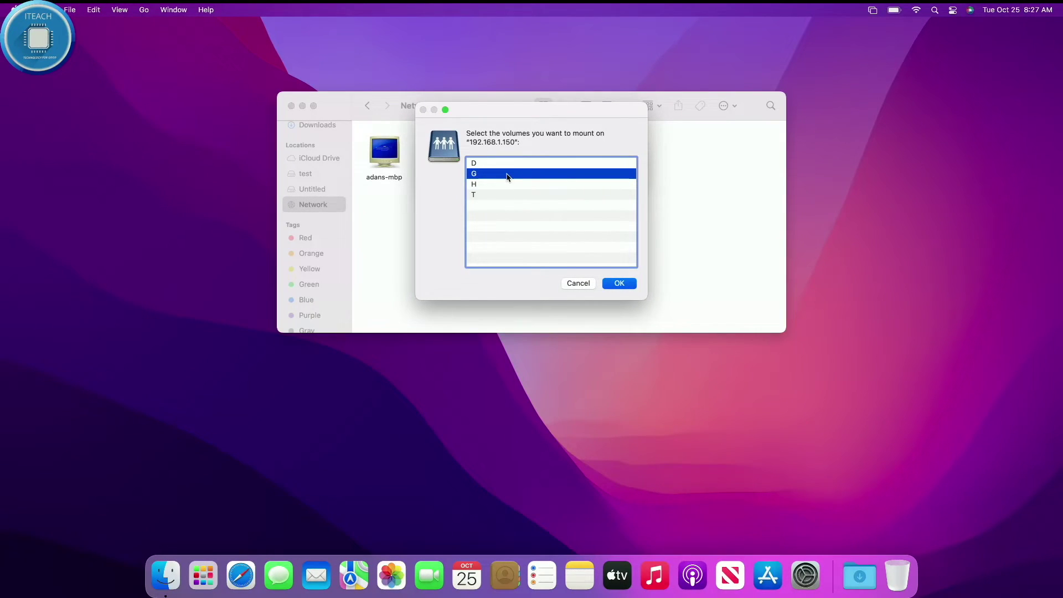
left_click(507, 177, "super")
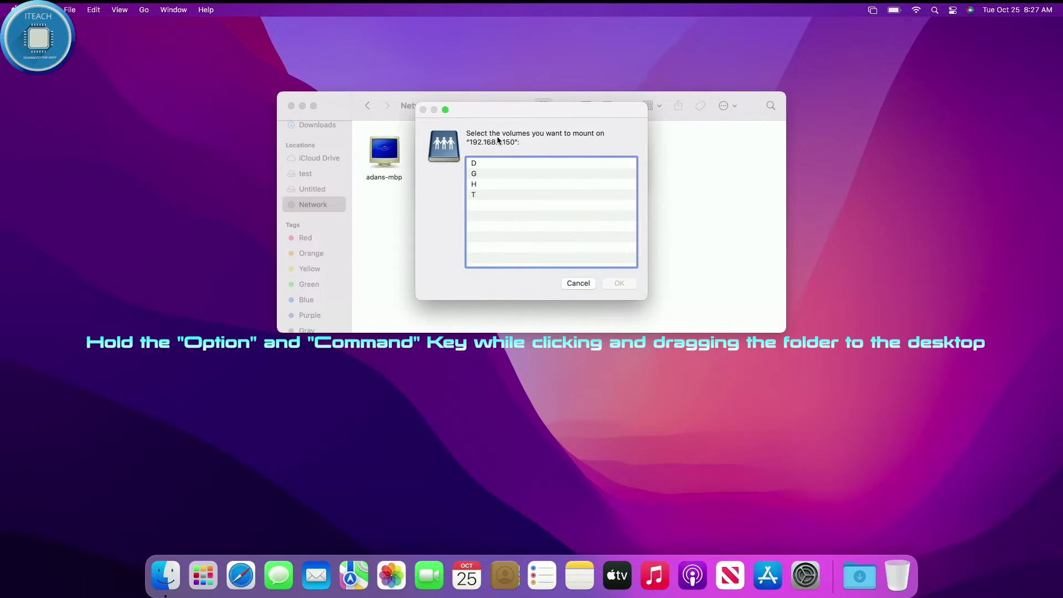
left_click(479, 174)
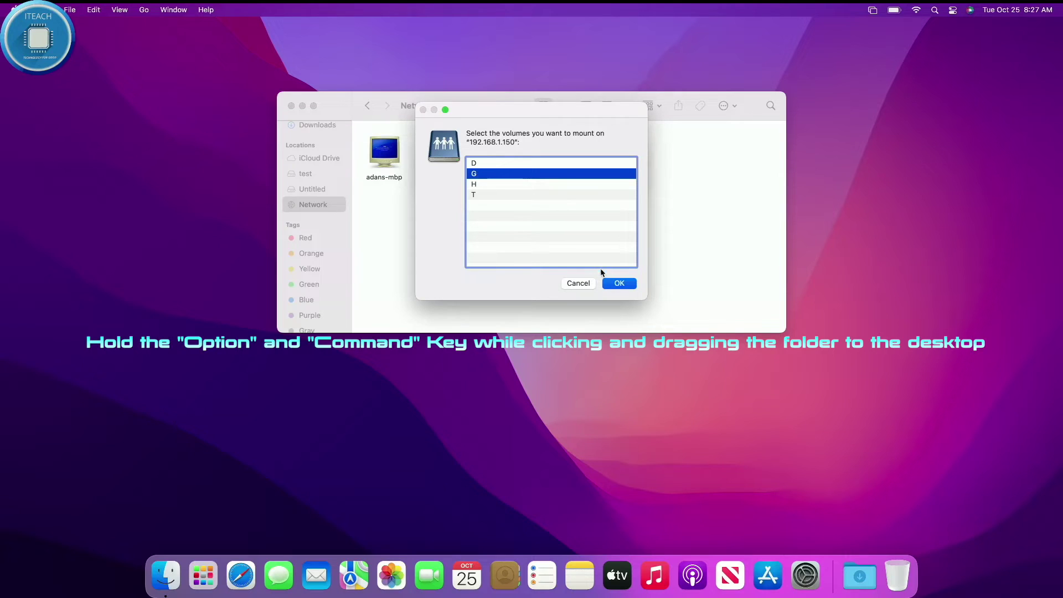
left_click(613, 281)
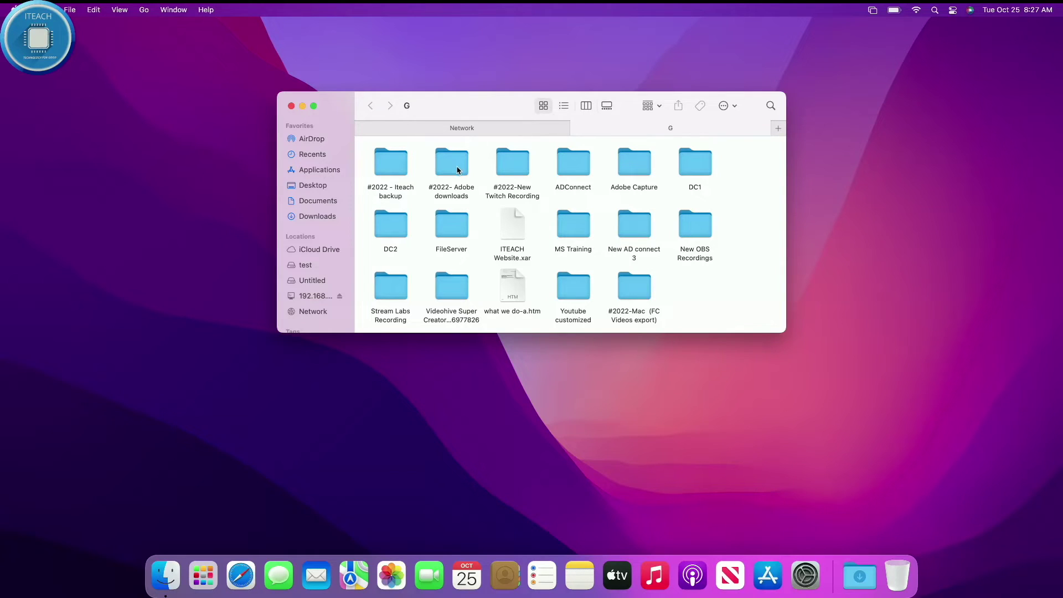
Create a new folder named 'testing map from Mac' on the G share.
scroll(462, 186, "down", 1)
right_click(694, 291)
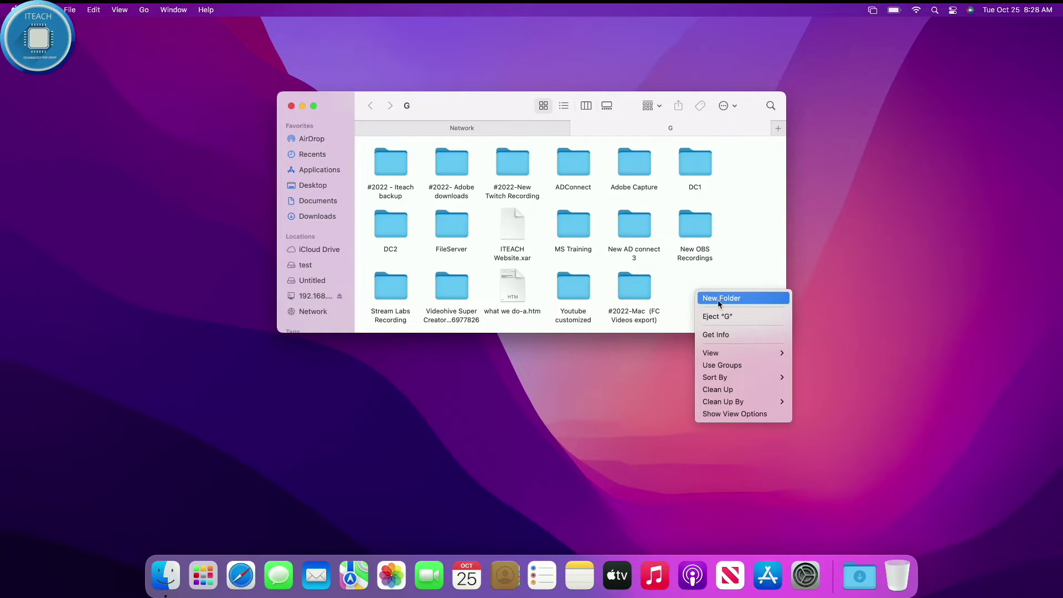
left_click(718, 300)
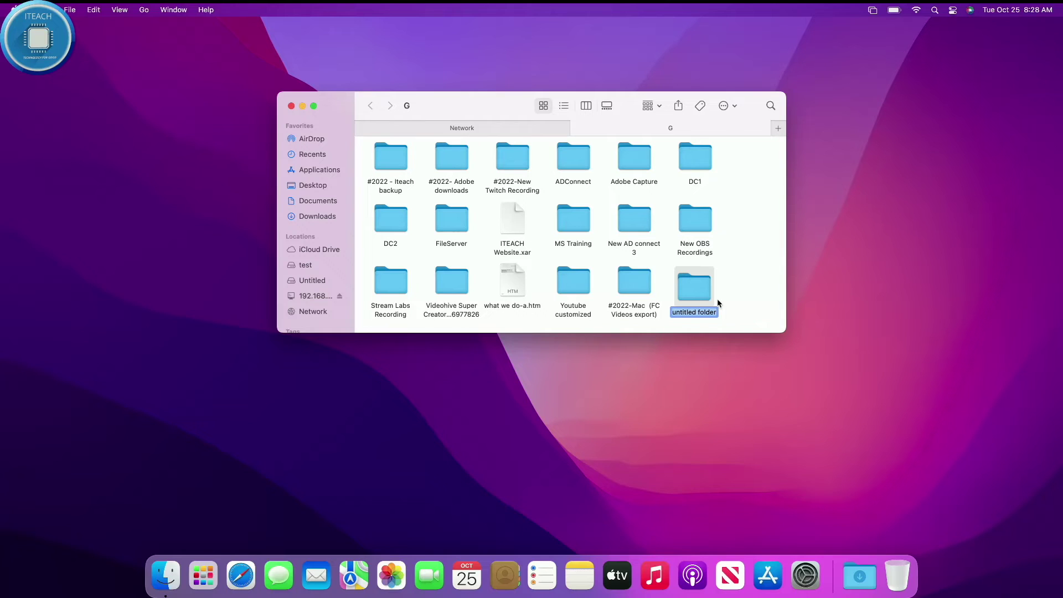
type("testing map")
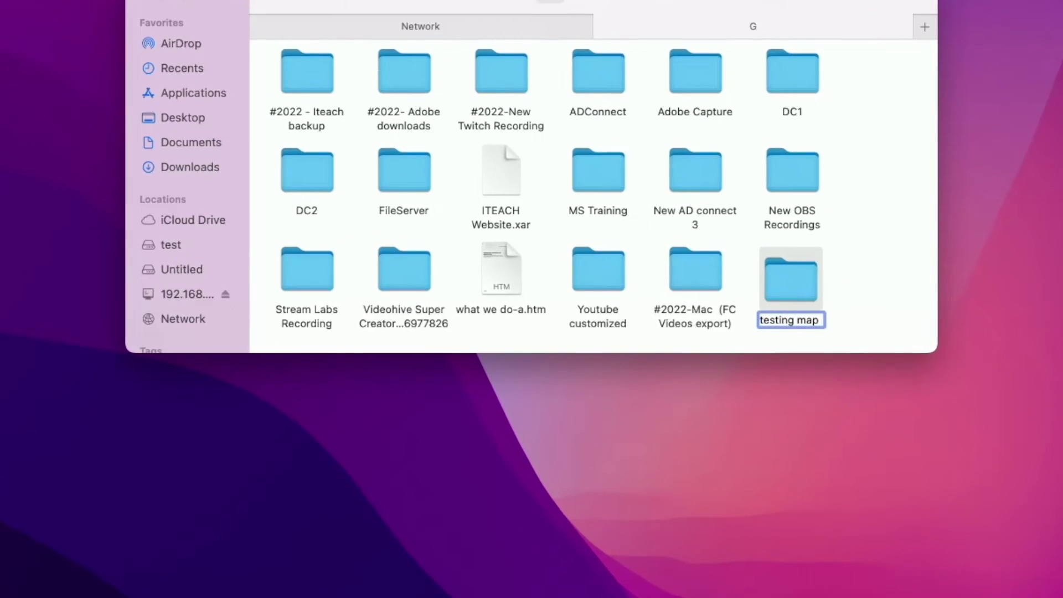
type(" from Mac")
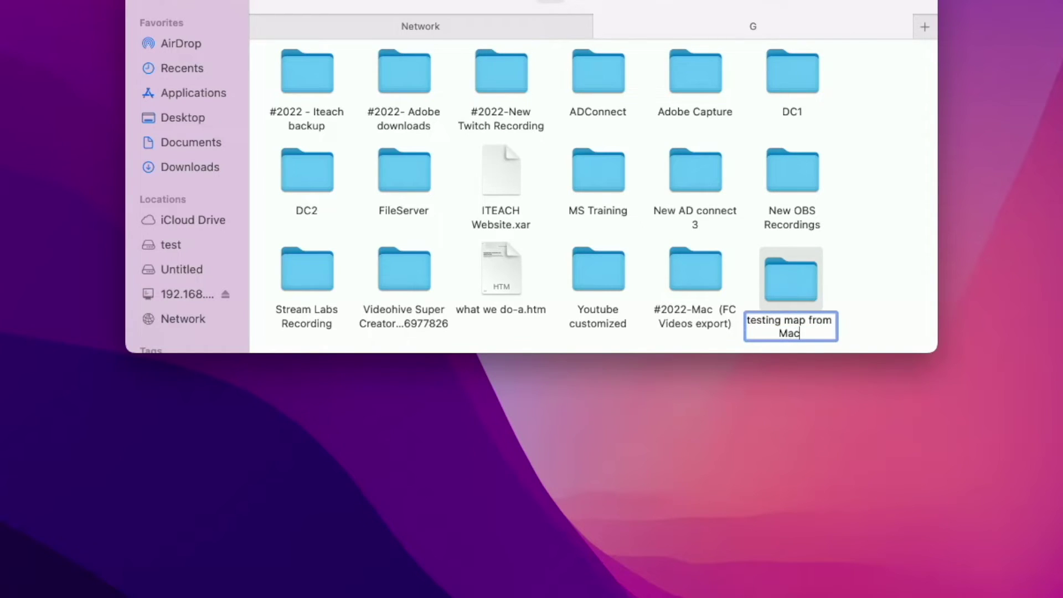
left_click(865, 235)
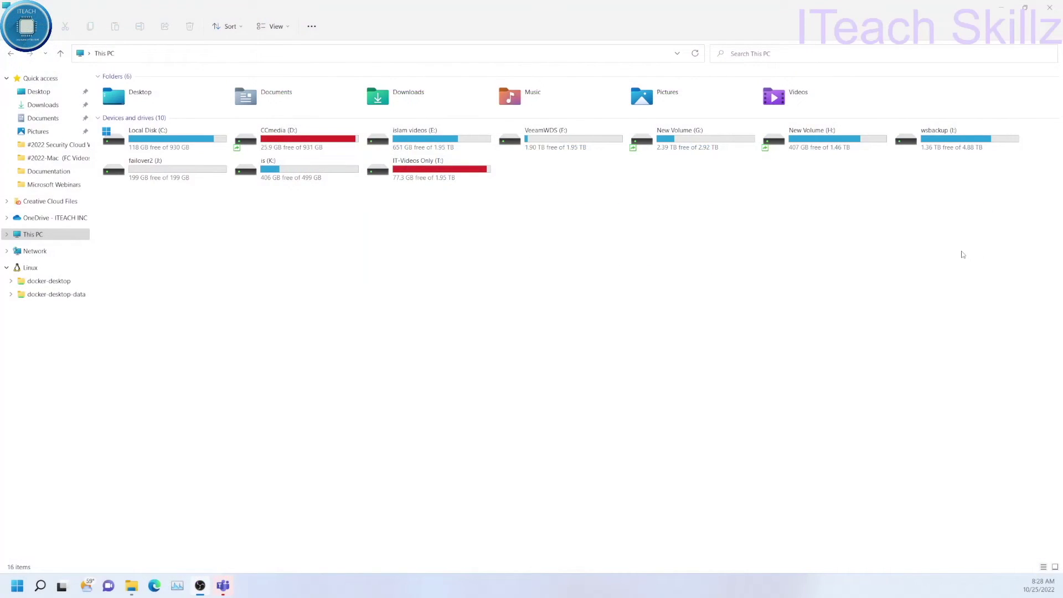
Open New Volume (G:) in File Explorer and add a folder named 'testing map from Windows'.
double_click(664, 139)
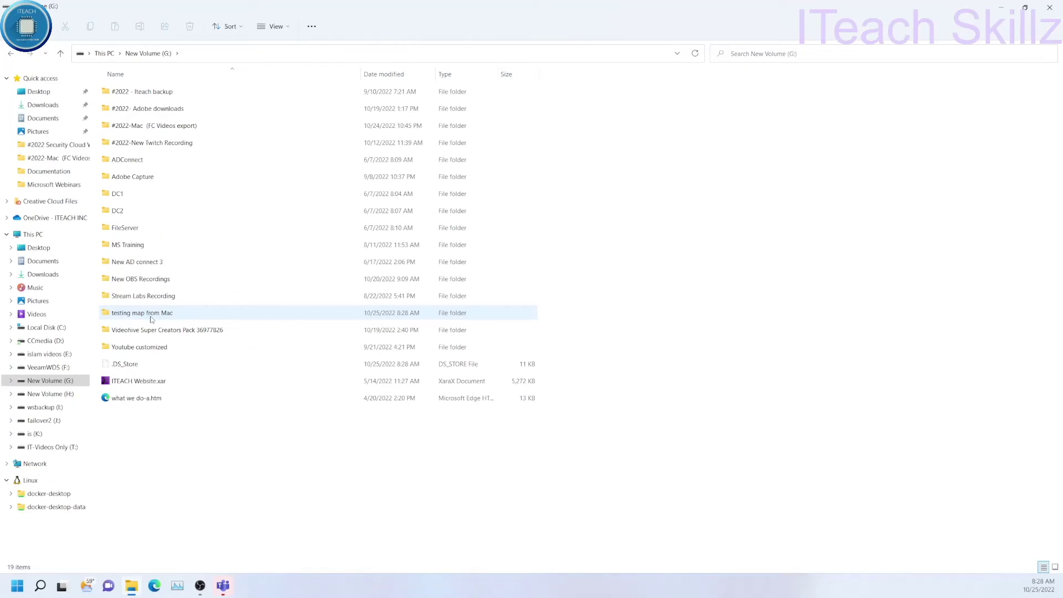
right_click(157, 426)
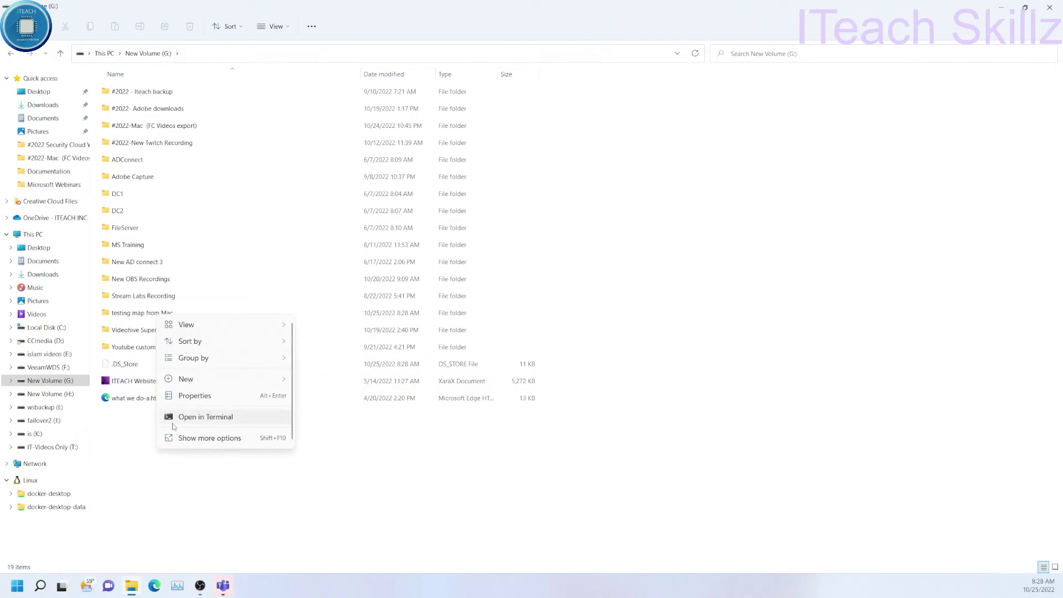
mouse_move(222, 379)
left_click(318, 385)
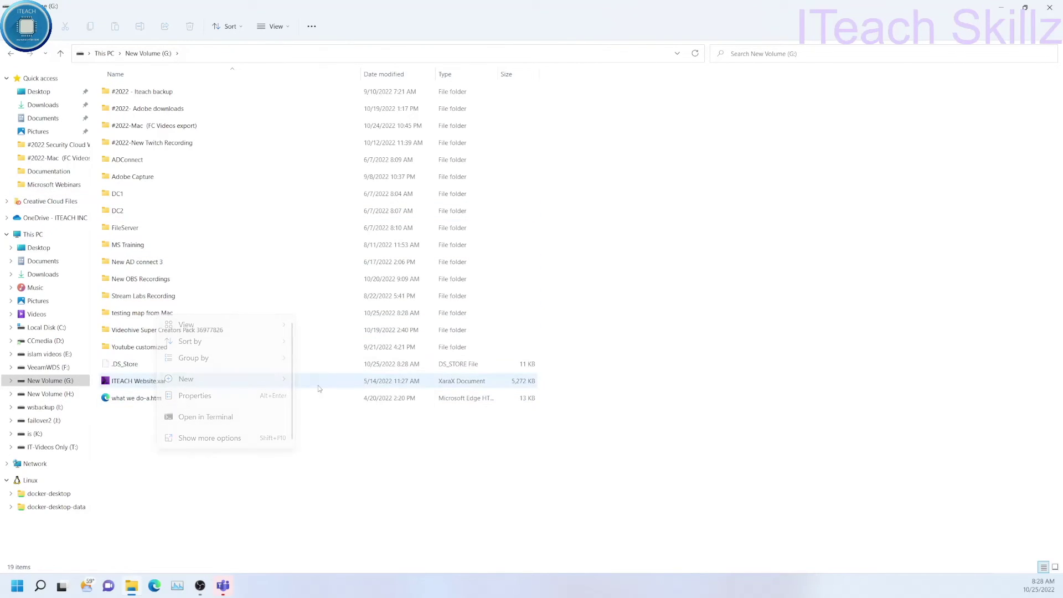
type("test")
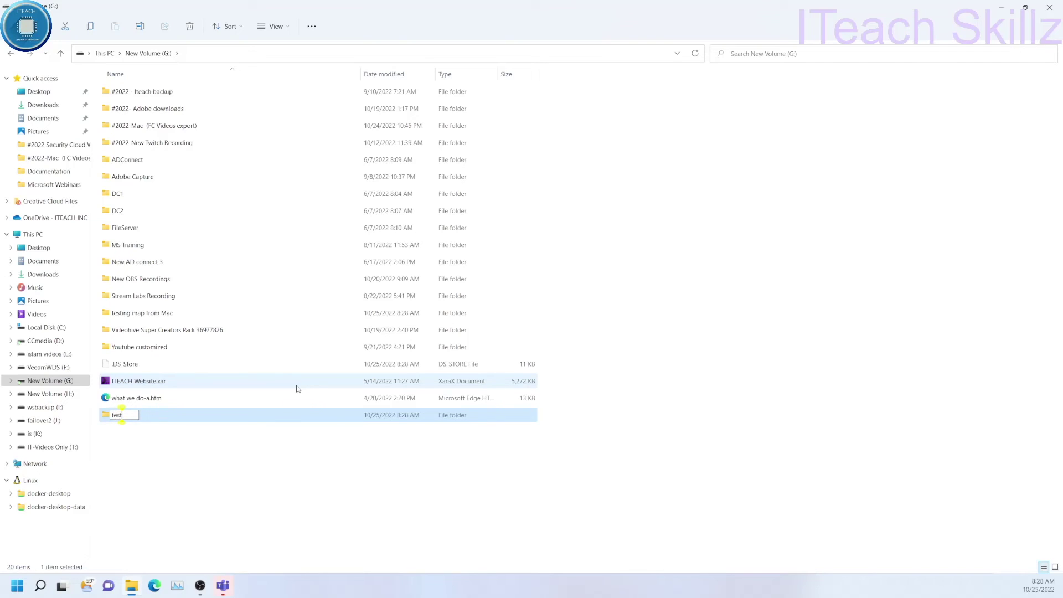
type("ing map from Windows")
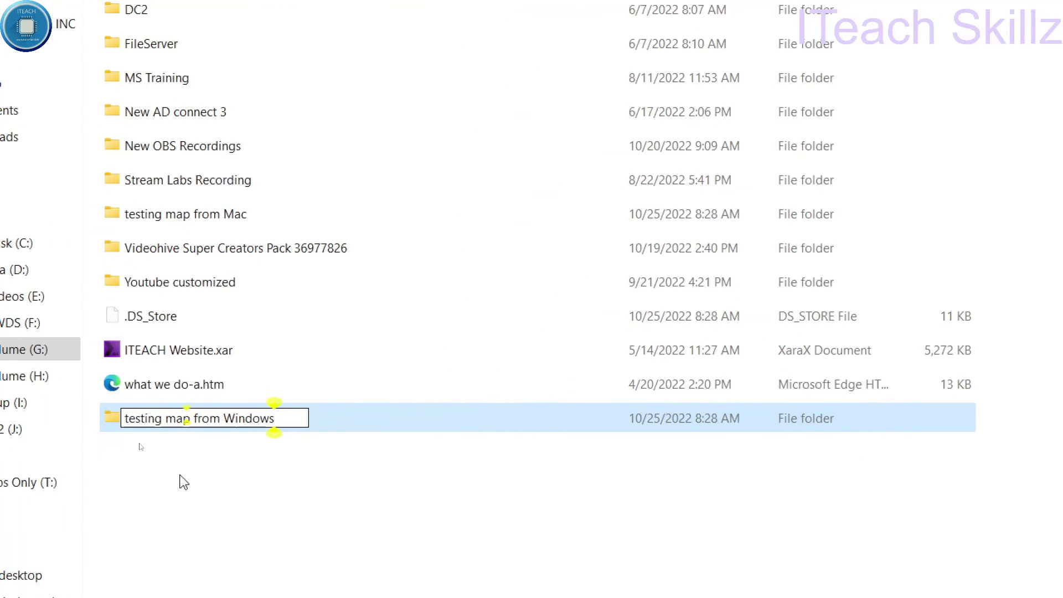
left_click(184, 482)
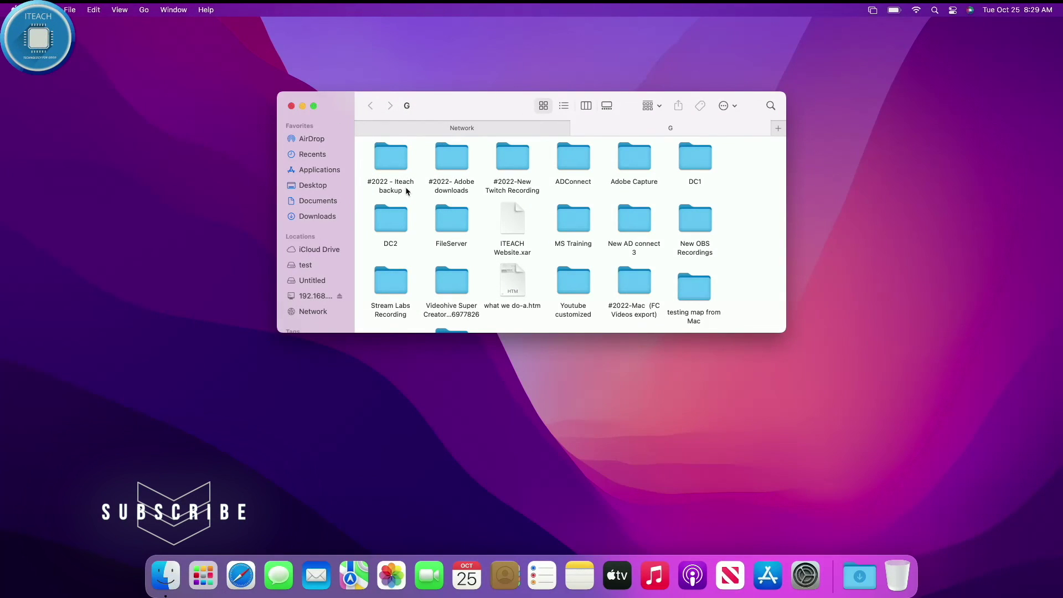
Scroll Finder's G share down to reveal the 'testing map from Windows' folder.
scroll(406, 188, "down", 2)
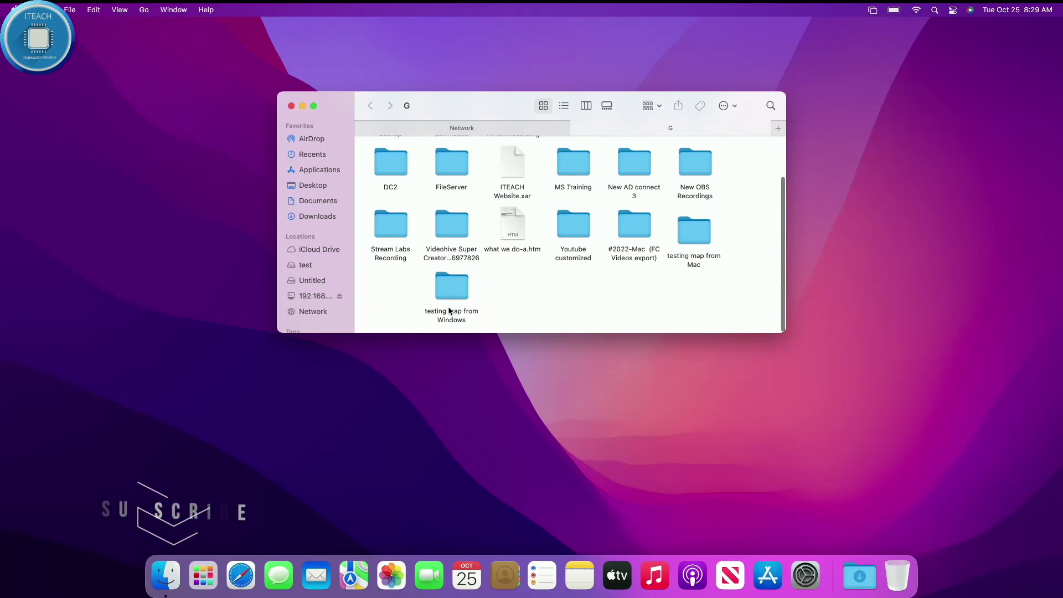